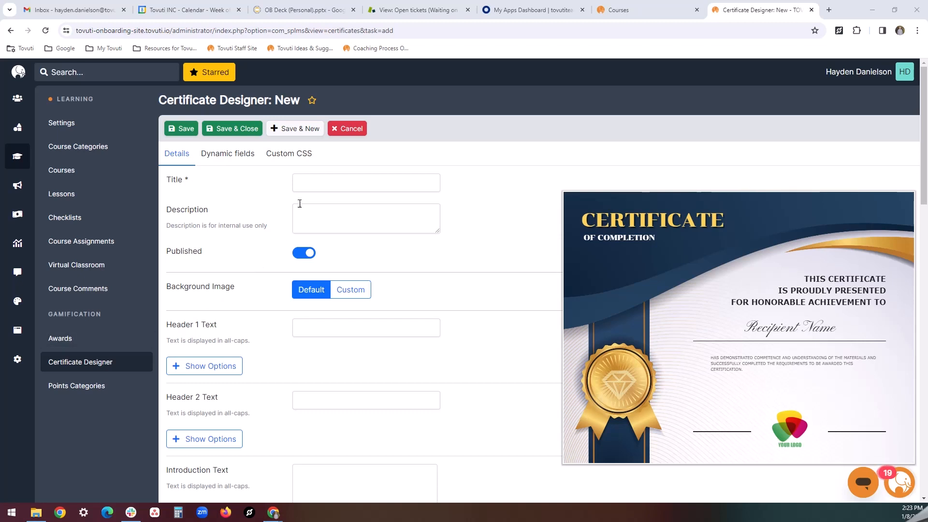
# Review the new certificate's fields from the background image choice through the header, introduction, recipient name, sub text and left footer settings.
pyautogui.click(340, 292)
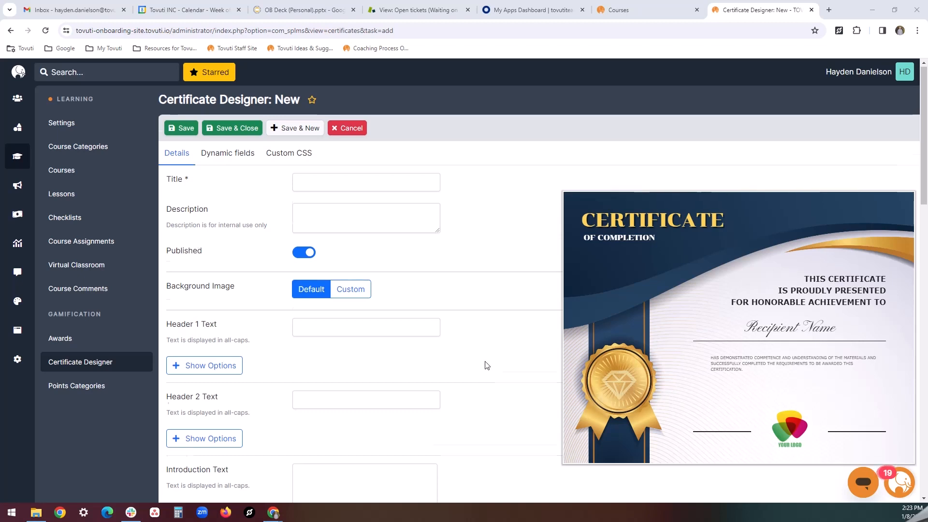
pyautogui.scroll(-1, 485, 365)
pyautogui.scroll(-1, 486, 365)
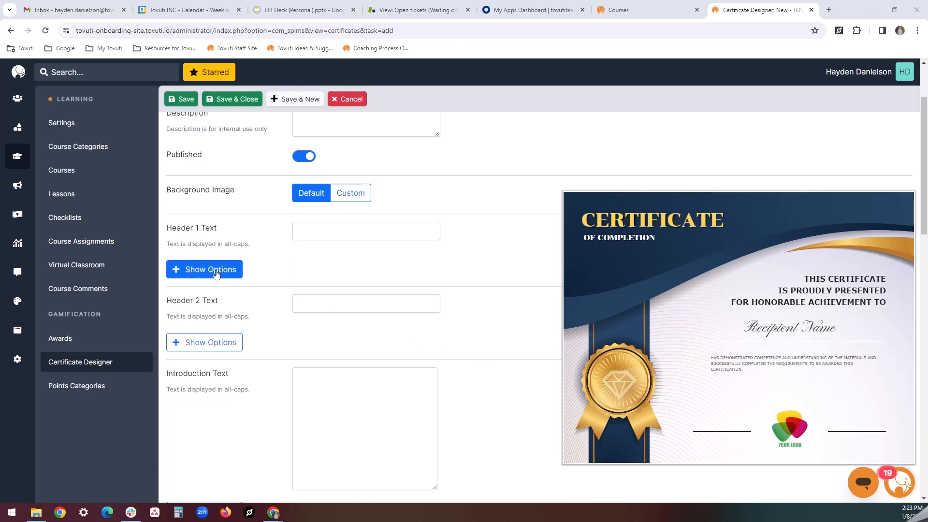
pyautogui.scroll(-3, 216, 274)
pyautogui.scroll(-3, 232, 278)
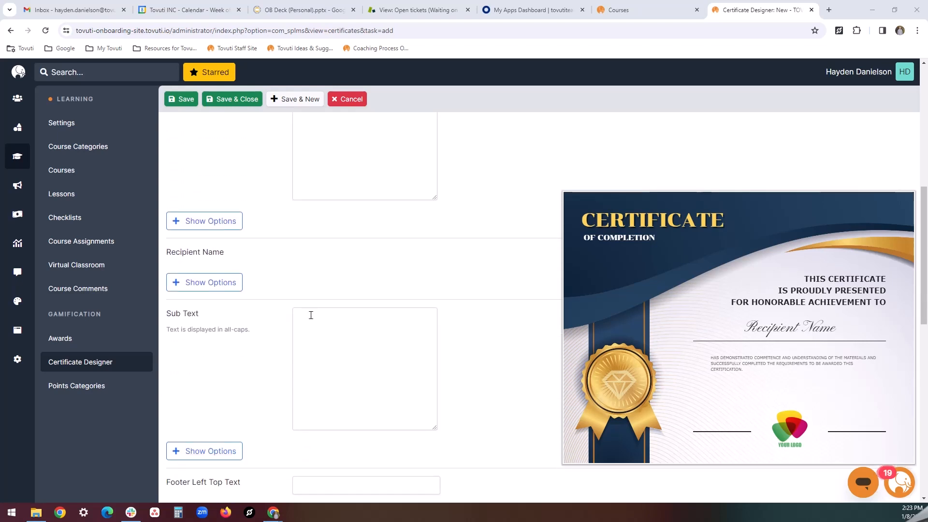
pyautogui.scroll(-1, 311, 315)
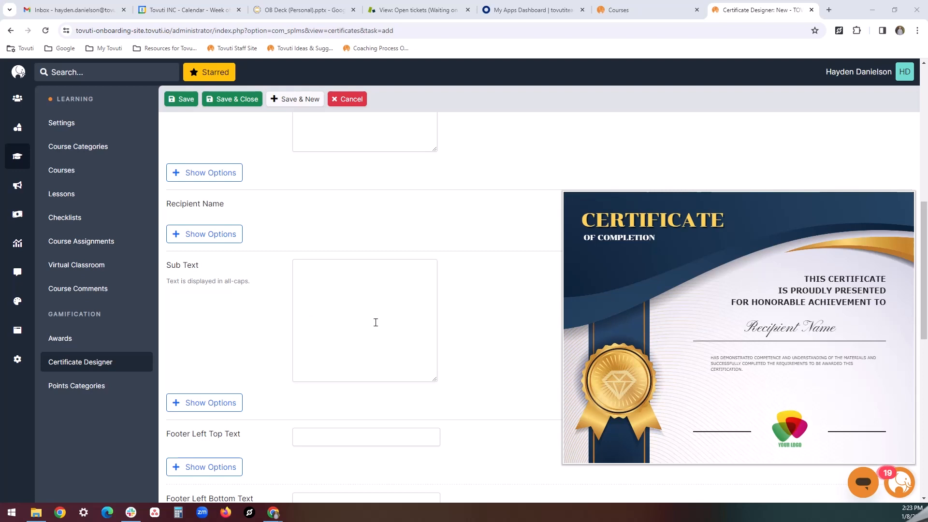
pyautogui.scroll(5, 376, 323)
pyautogui.scroll(3, 375, 322)
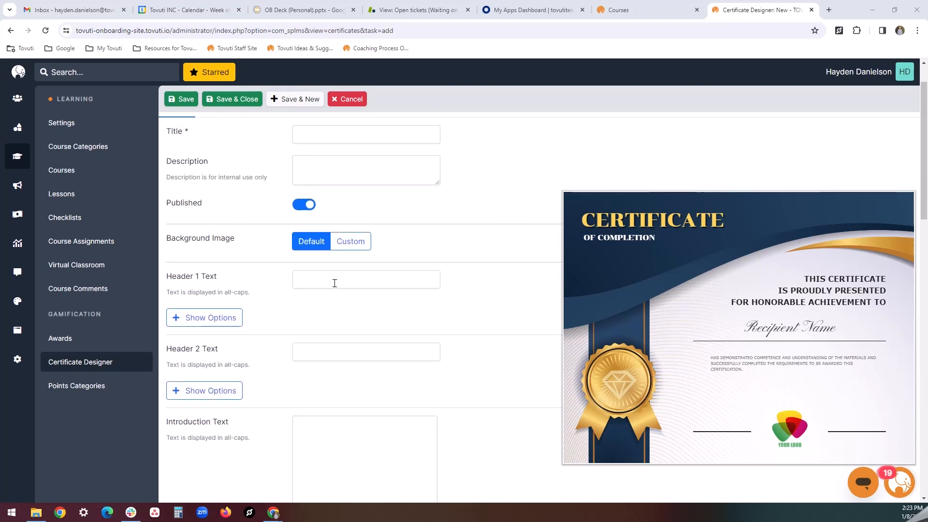
# Set the certificate's Header 1 text to "Certificate of completion".
pyautogui.click(335, 283)
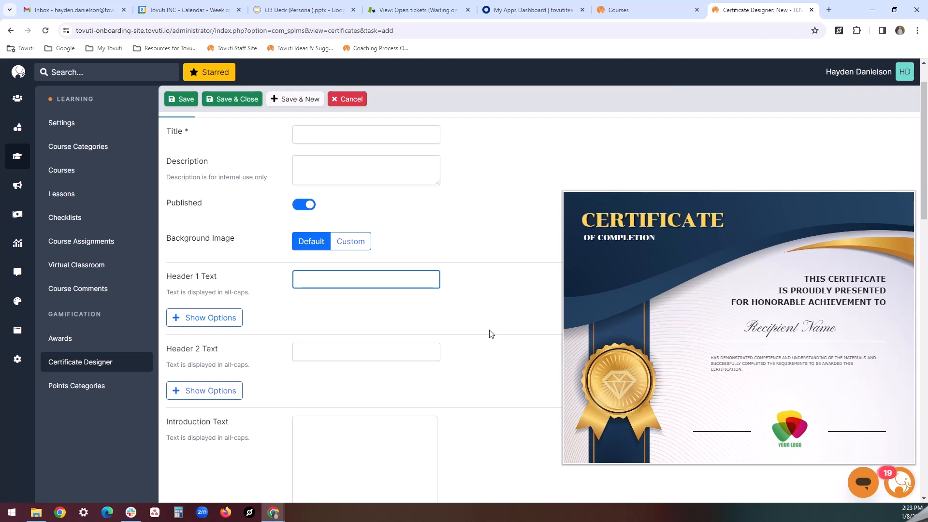
pyautogui.write('Certificate of completion')
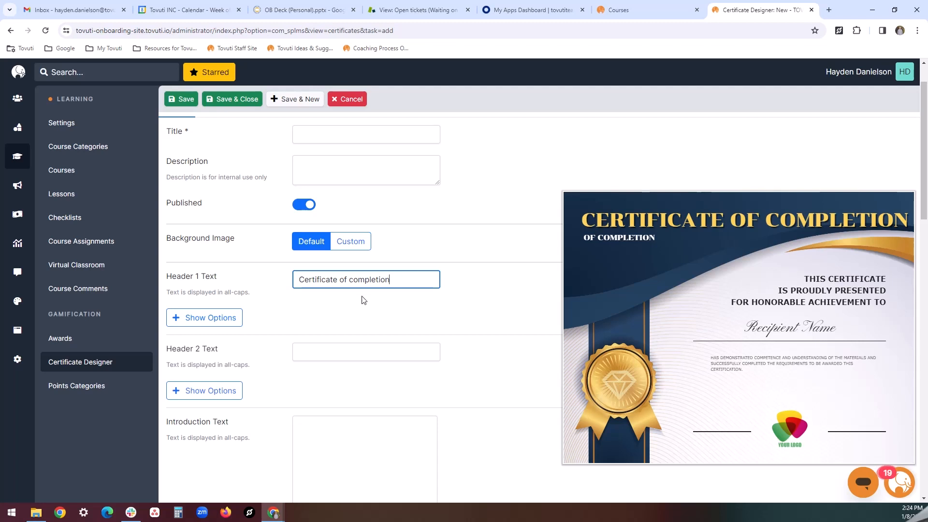
pyautogui.click(207, 318)
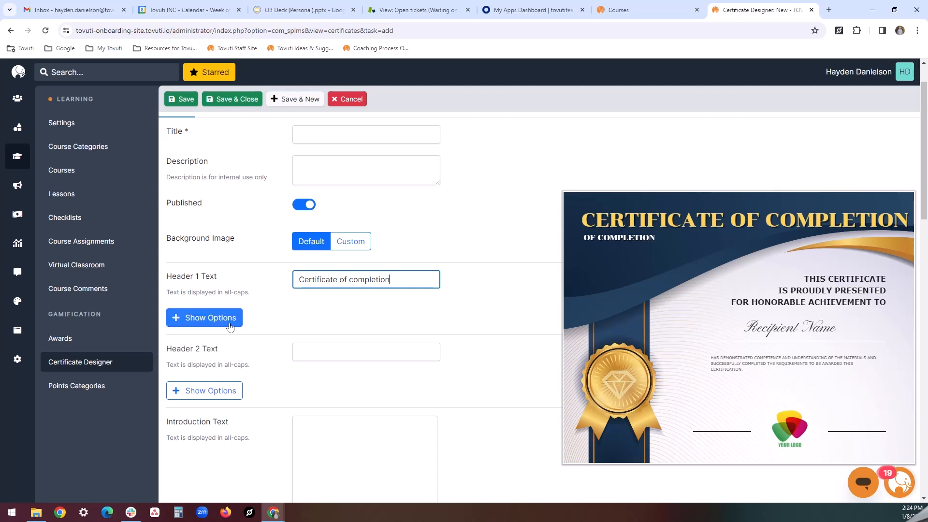
# Review the remaining certificate fields from Header 2 to the thumbnail, including the font, size and color options of the Footer Right Top Text.
pyautogui.scroll(-1, 224, 335)
pyautogui.click(317, 308)
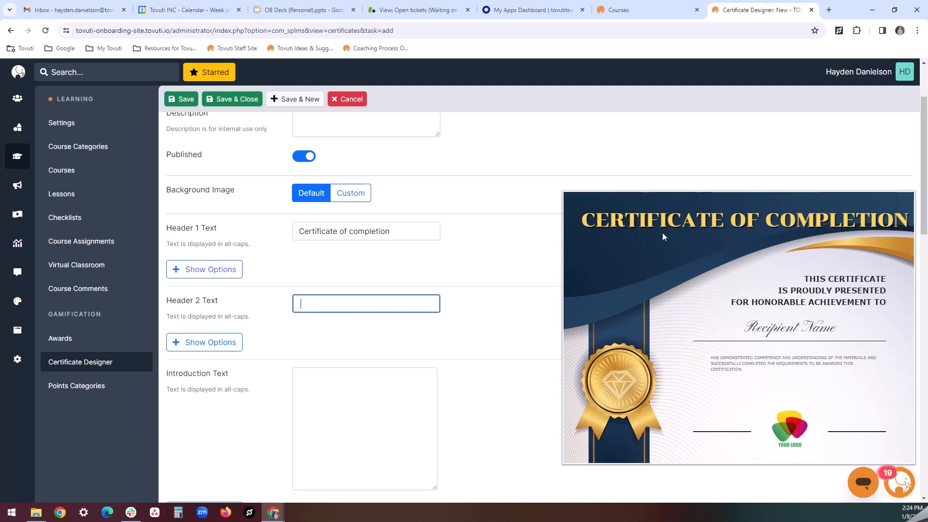
pyautogui.scroll(-3, 428, 346)
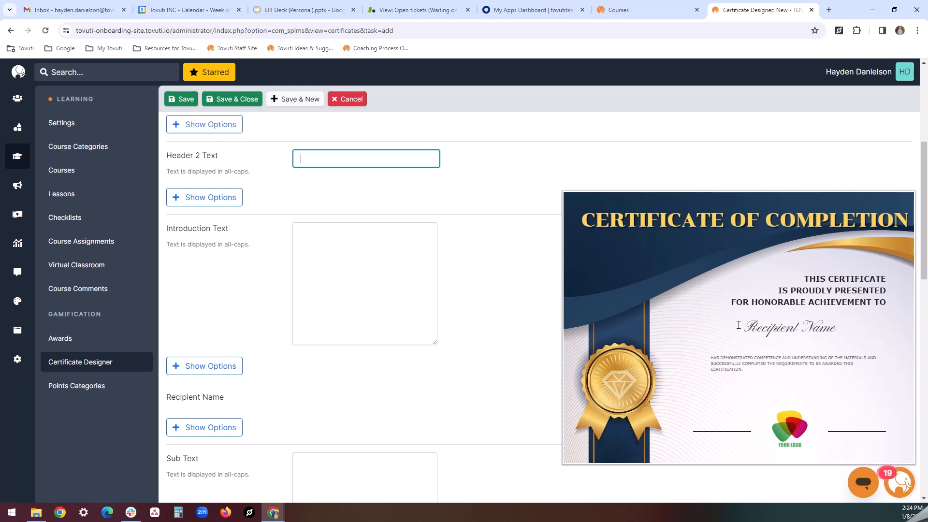
pyautogui.scroll(-1, 383, 292)
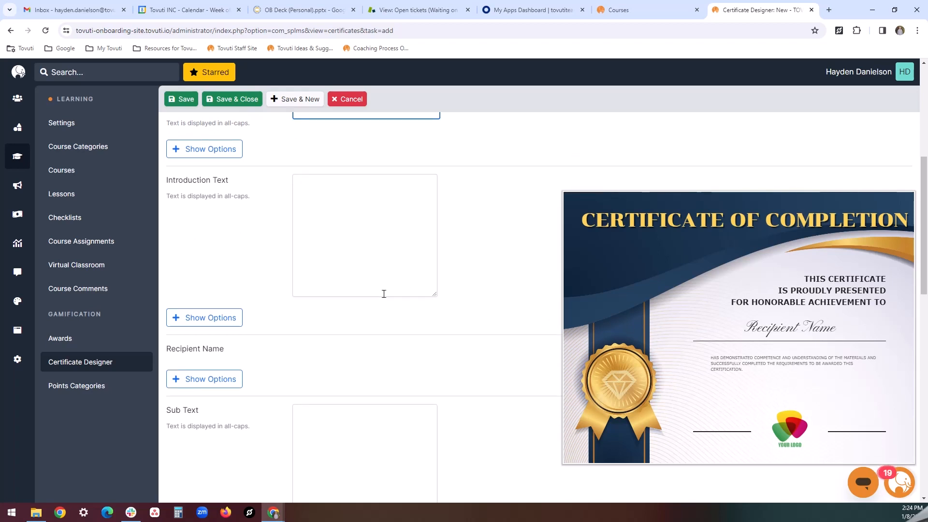
pyautogui.scroll(-4, 382, 292)
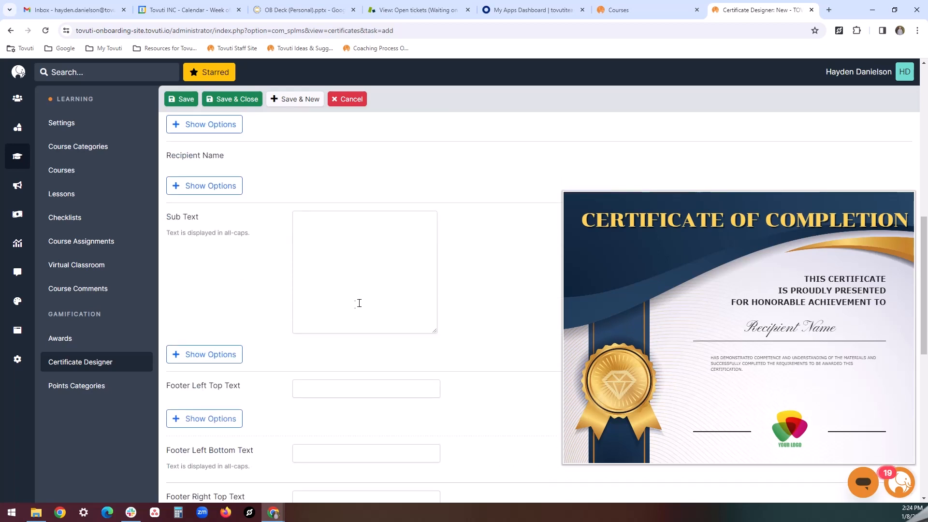
pyautogui.scroll(-4, 359, 303)
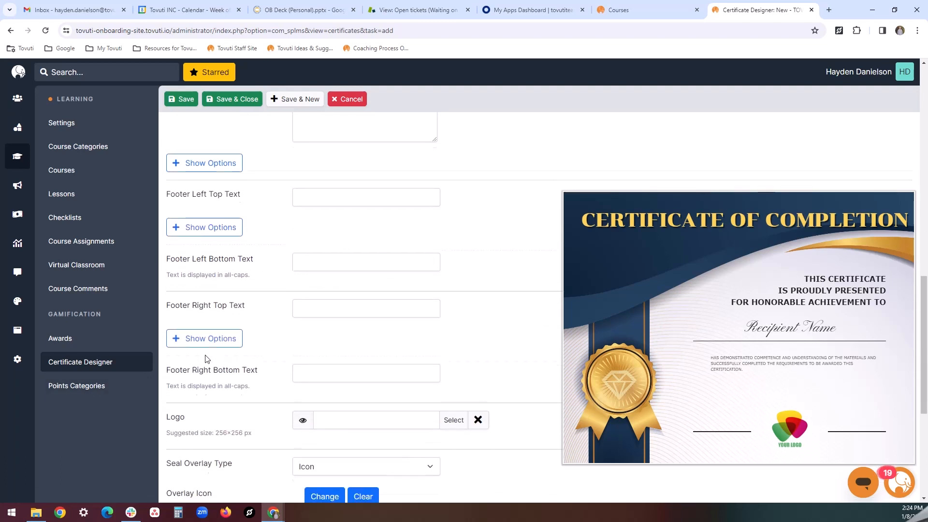
pyautogui.scroll(-4, 207, 359)
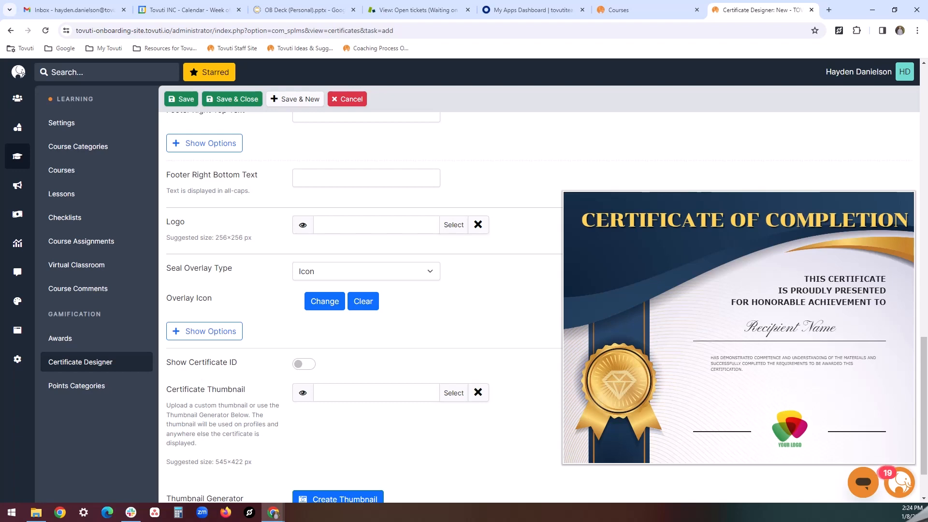
pyautogui.scroll(2, 264, 169)
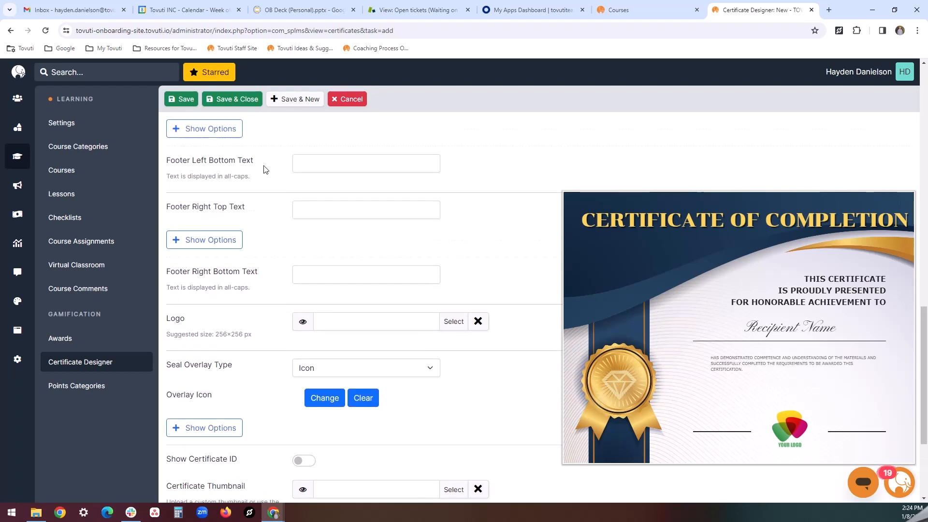
pyautogui.click(211, 245)
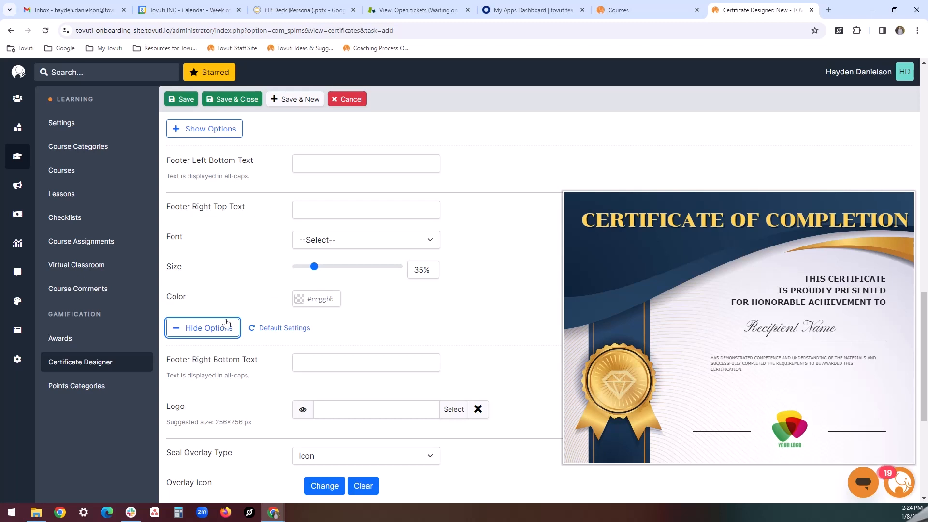
pyautogui.click(216, 331)
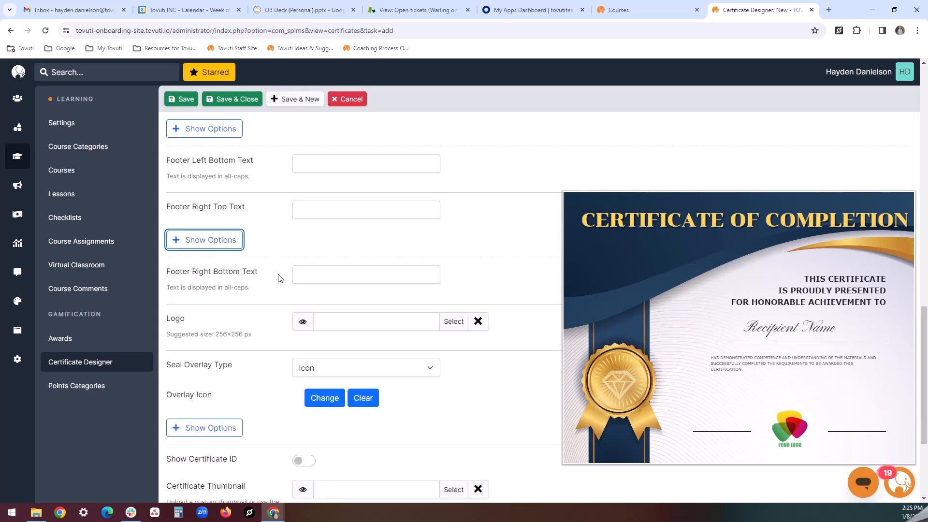
# Check which overlay types are available for the certificate's seal, leaving the choice as it is.
pyautogui.scroll(-2, 278, 278)
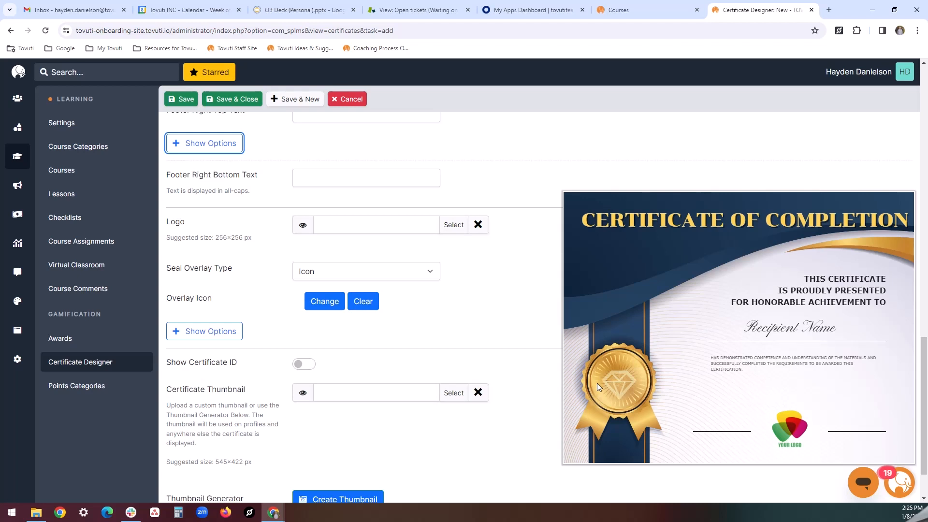
pyautogui.click(411, 269)
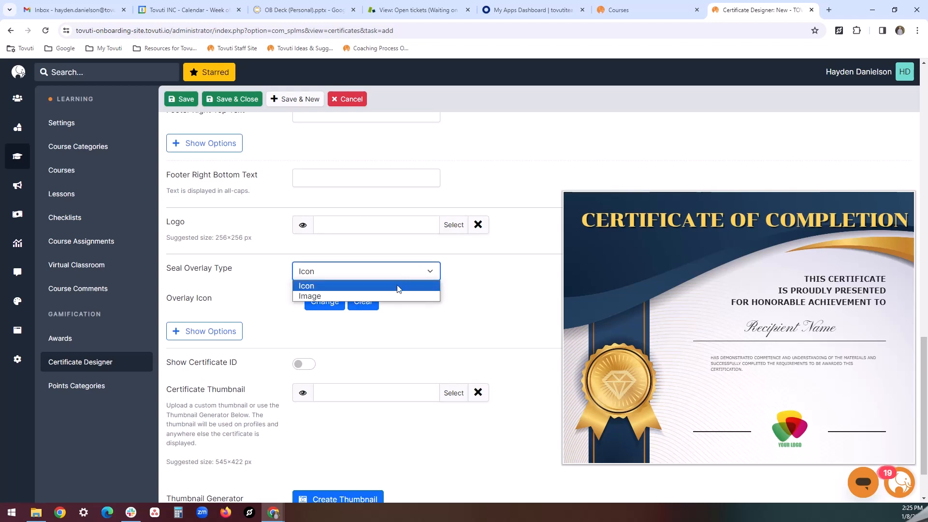
pyautogui.click(470, 289)
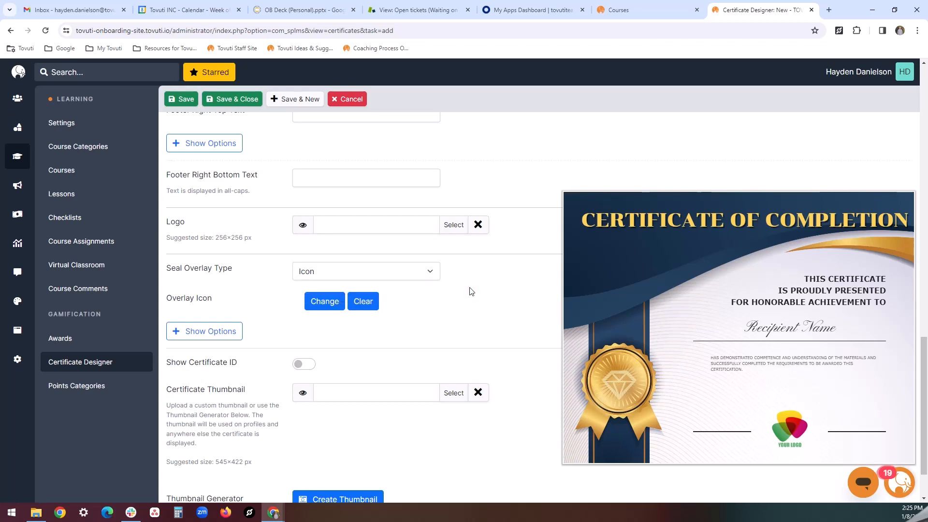
# Copy the Courses Completed dynamic field and paste it as the certificate's Introduction Text.
pyautogui.scroll(15, 471, 291)
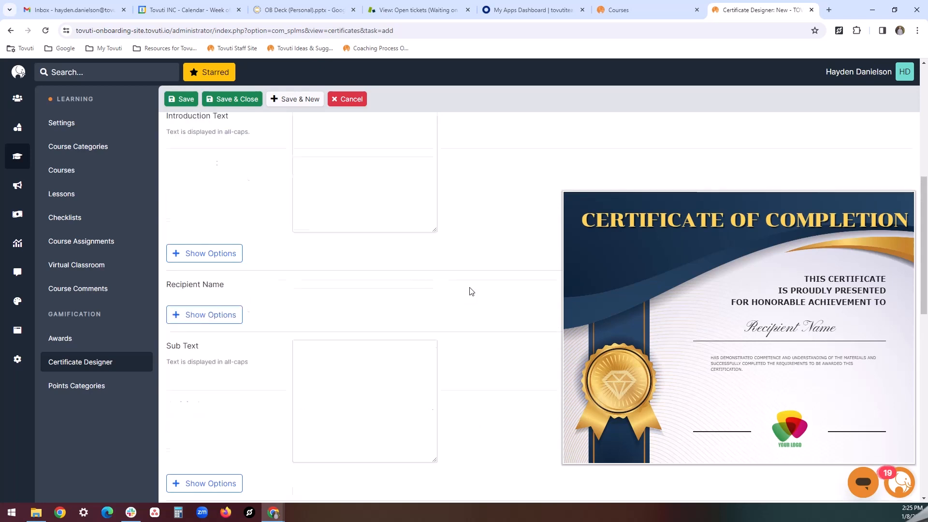
pyautogui.scroll(4, 471, 291)
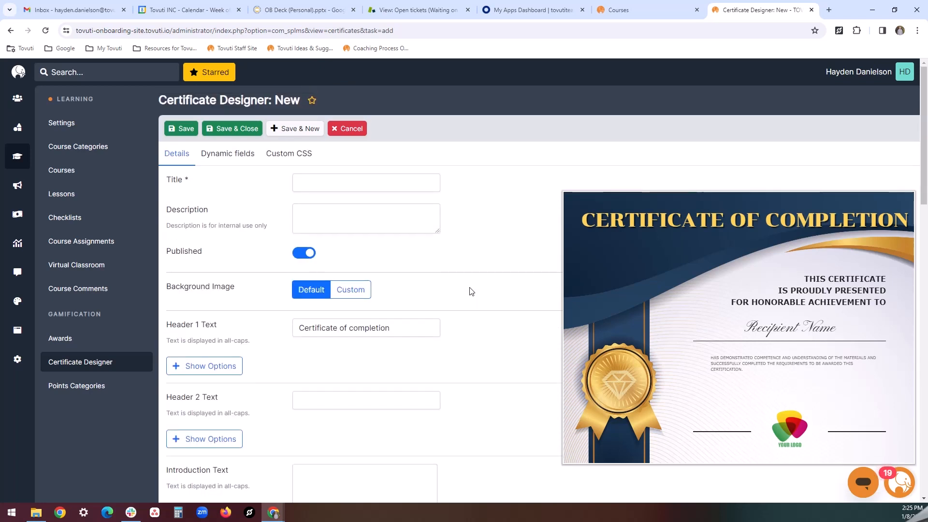
pyautogui.click(218, 154)
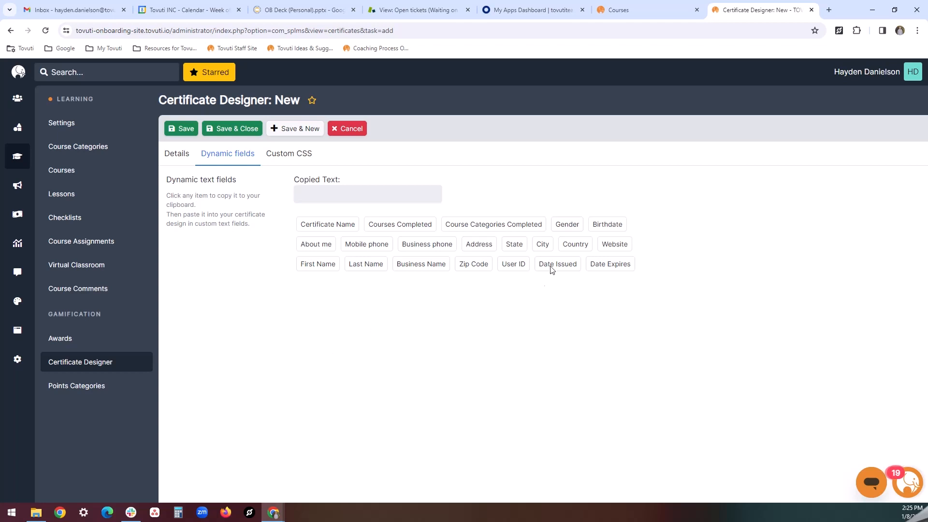
pyautogui.click(400, 225)
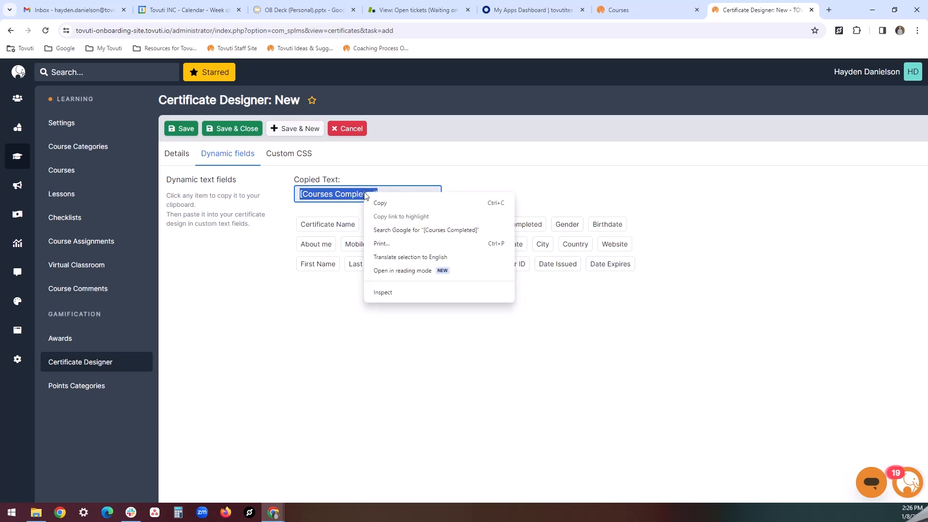
pyautogui.click(375, 203)
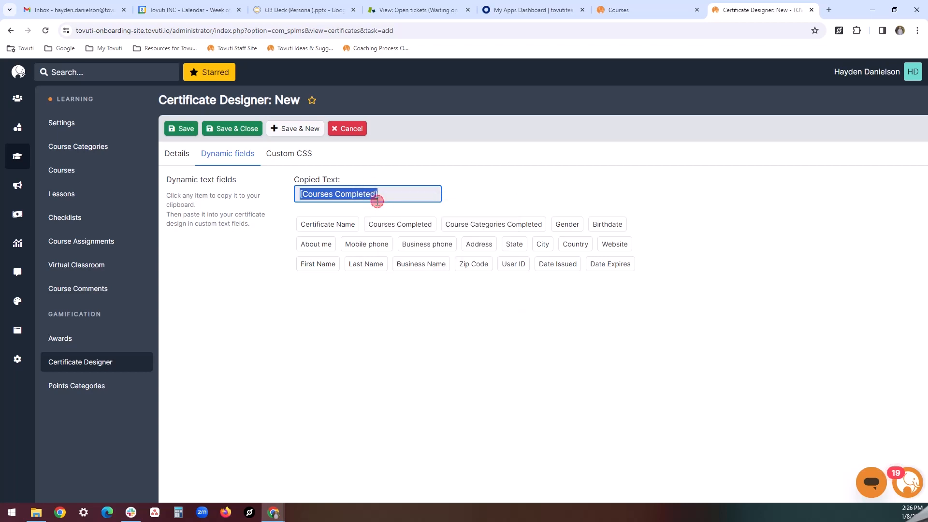
pyautogui.click(173, 155)
pyautogui.scroll(-4, 392, 351)
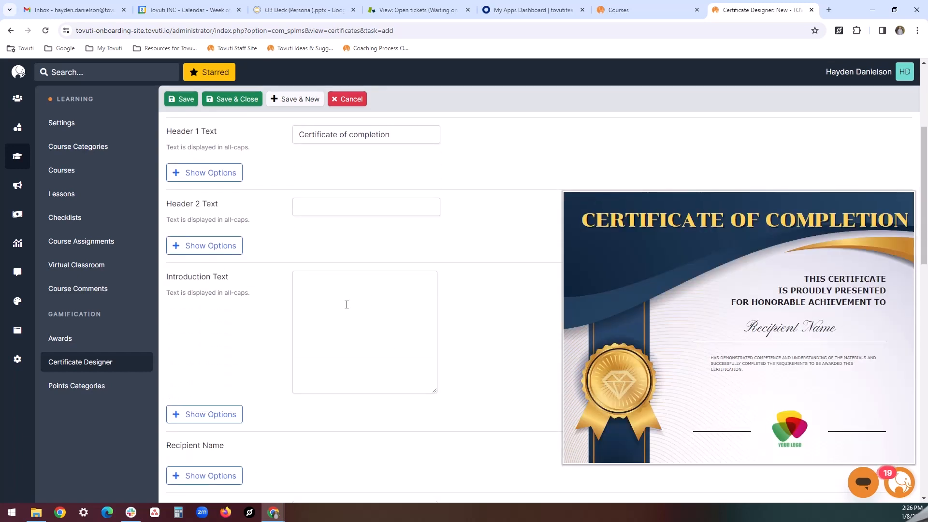
pyautogui.click(346, 305)
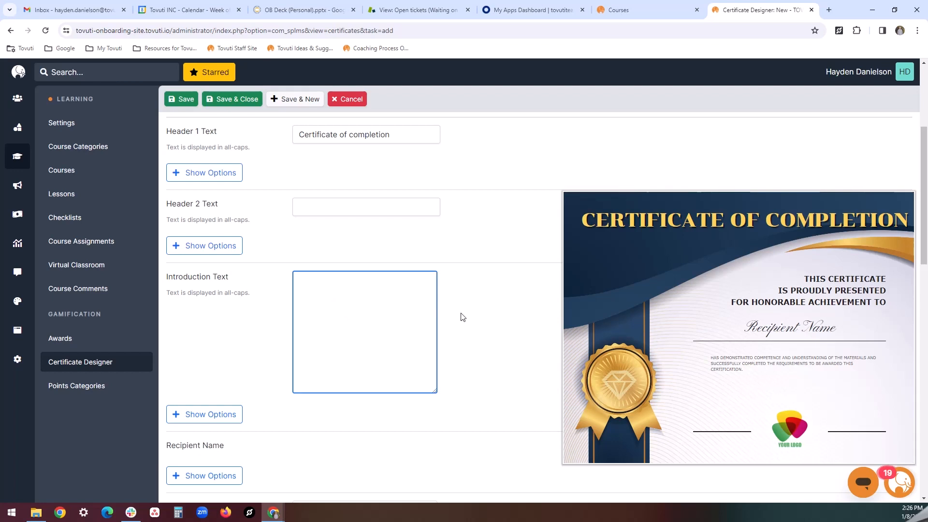
pyautogui.hotkey('ctrl', 'v')
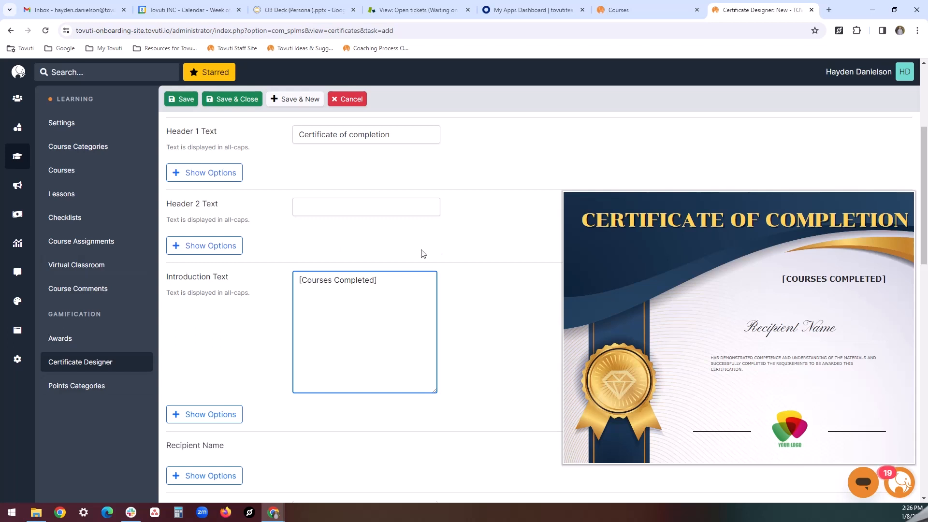
# View the certificate's custom CSS styling editor and return to the certificate details.
pyautogui.scroll(4, 479, 269)
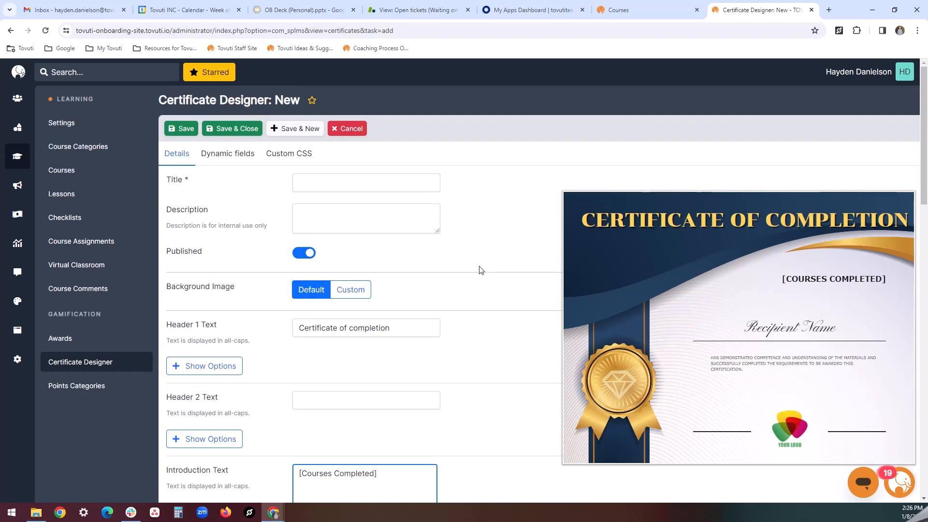
pyautogui.click(279, 166)
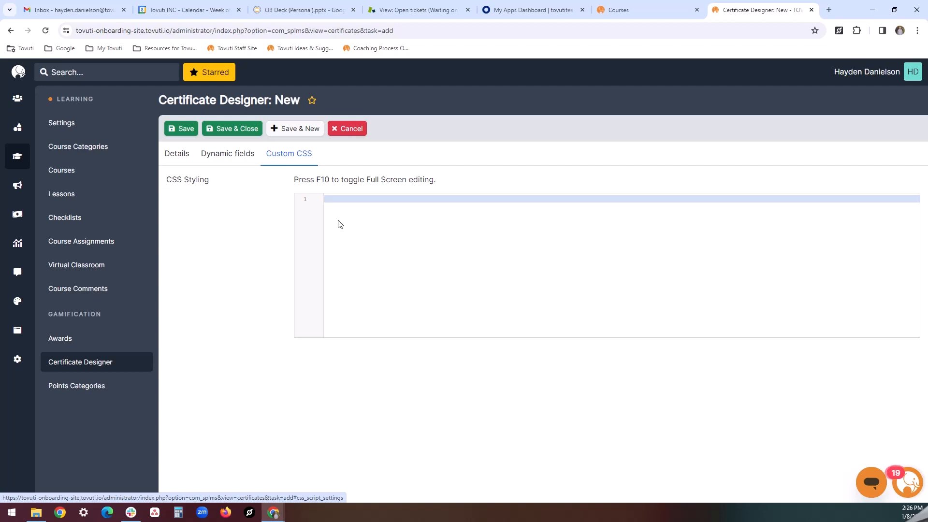
pyautogui.click(184, 162)
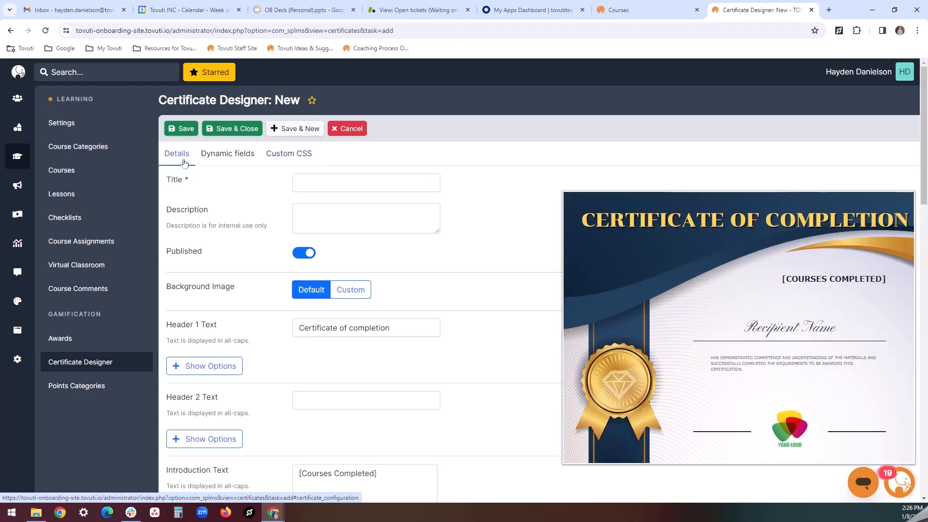
# Inspect the certificate preview's HTML and styles in the browser's developer tools, and return to the certificate details after revisiting the custom CSS editor.
pyautogui.rightClick(629, 281)
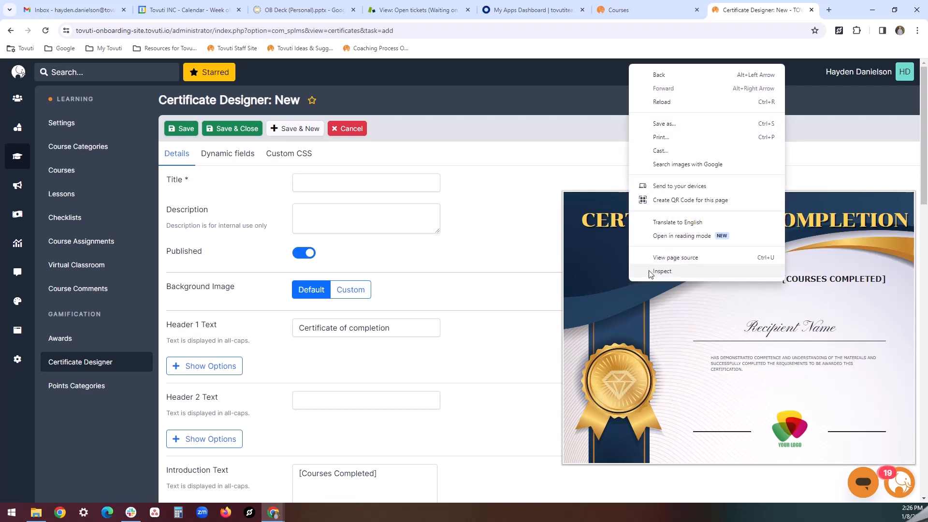
pyautogui.click(650, 273)
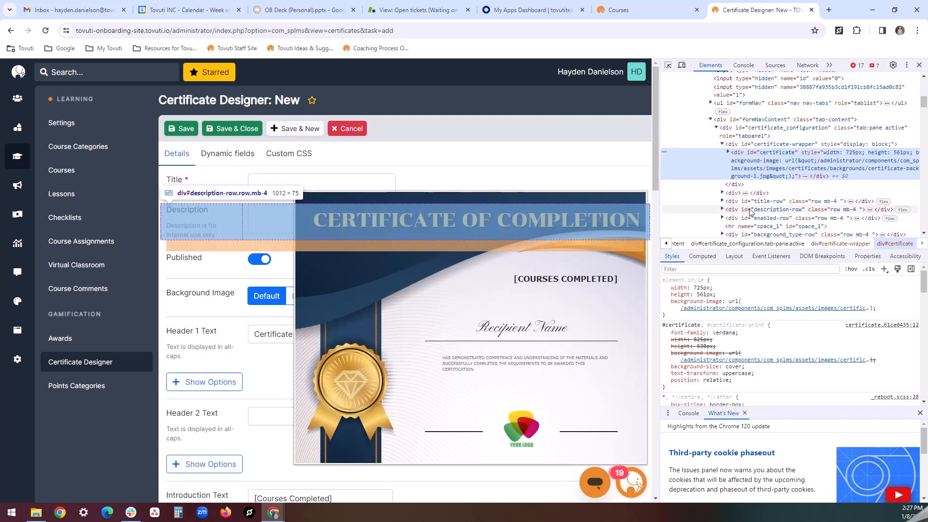
pyautogui.click(289, 154)
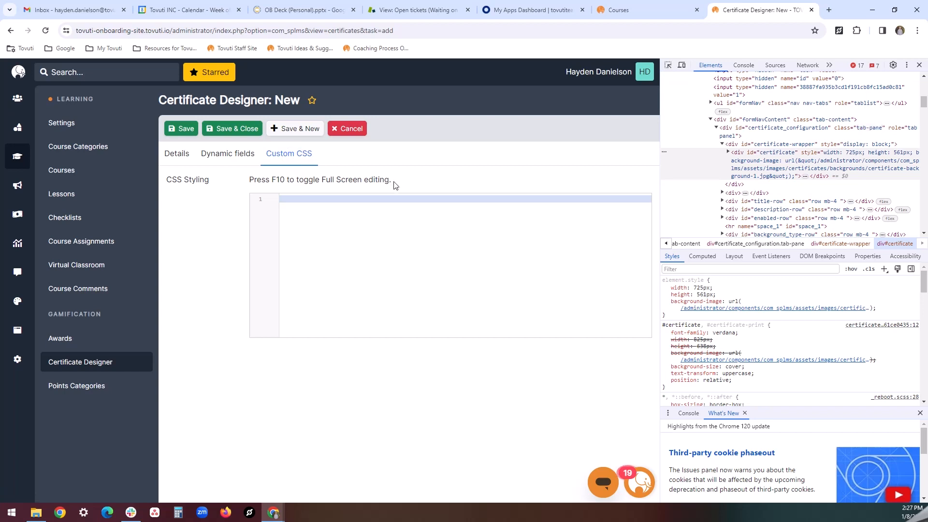
pyautogui.click(920, 65)
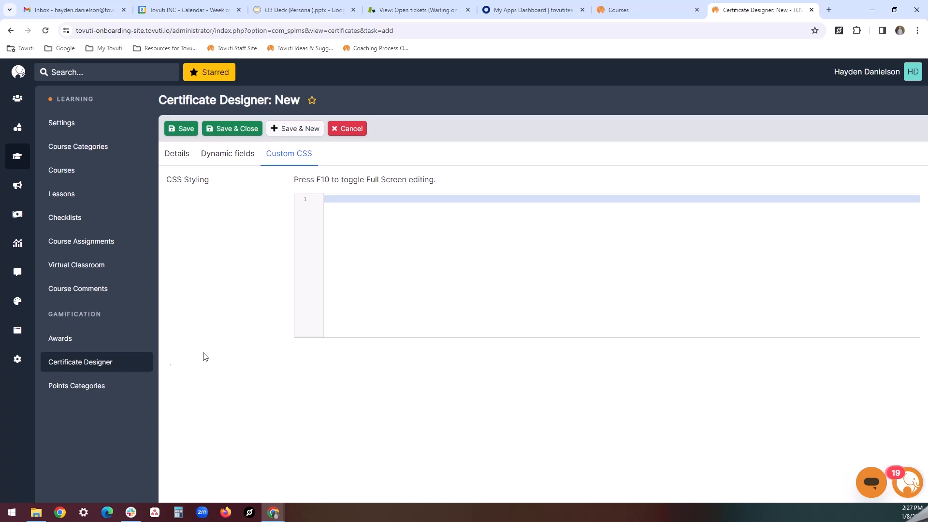
pyautogui.click(188, 166)
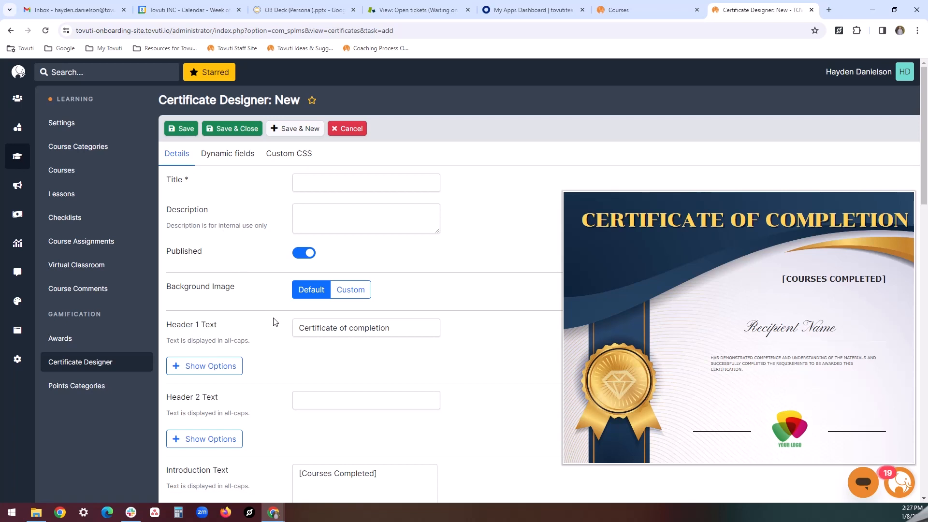